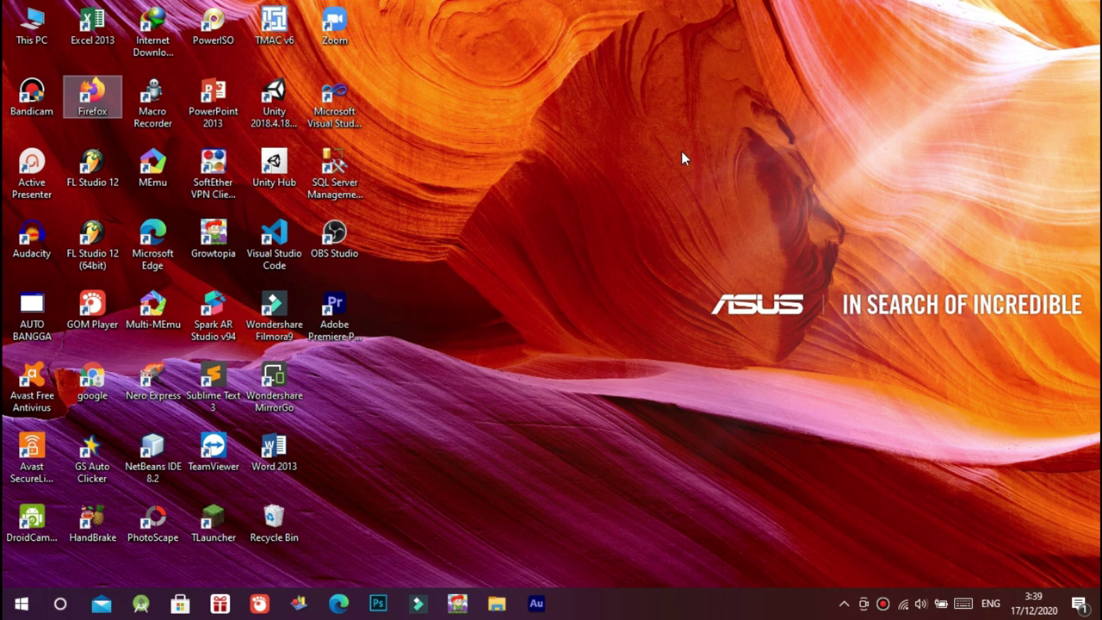
- Launch Growtopia from the desktop and open the online login screen
{"action": "double_click", "coordinate": [220, 243]}
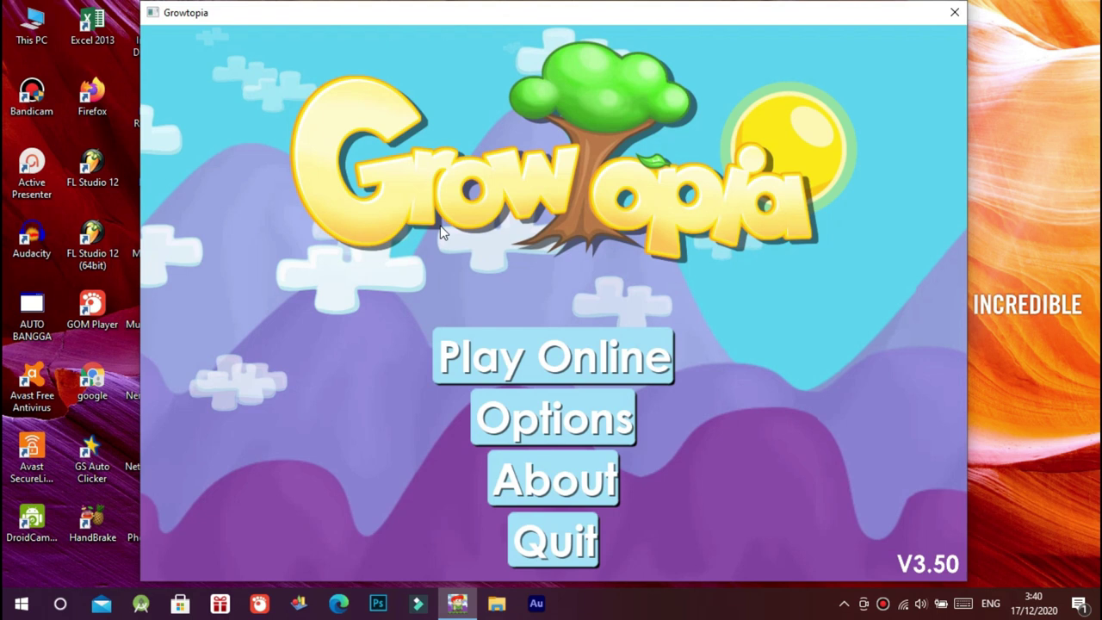
{"action": "left_click", "coordinate": [558, 360]}
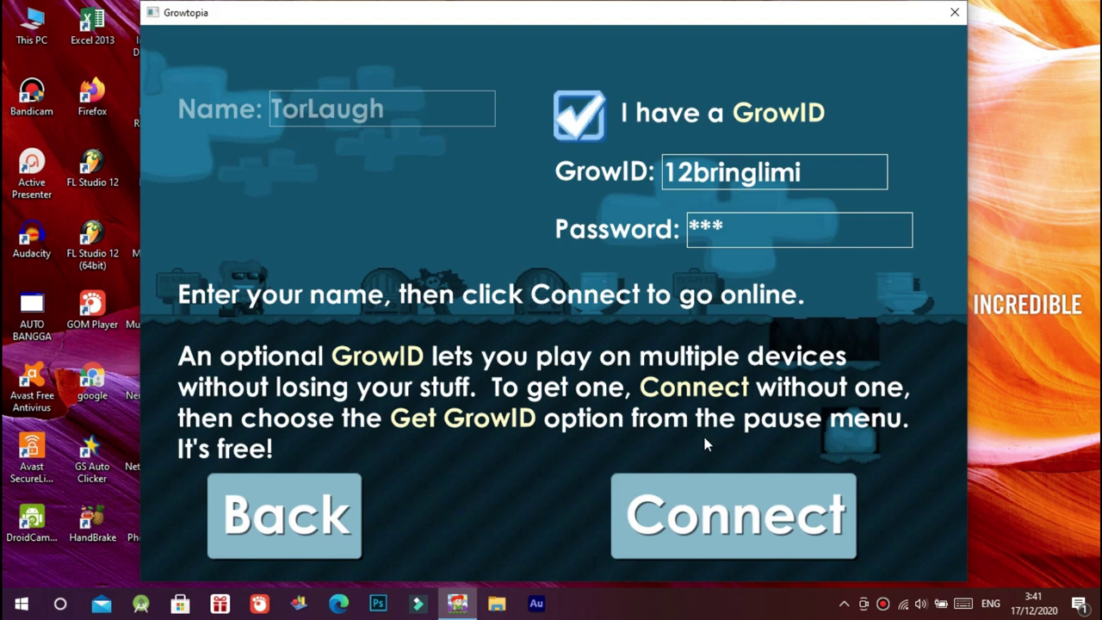
{"action": "left_click", "coordinate": [293, 500]}
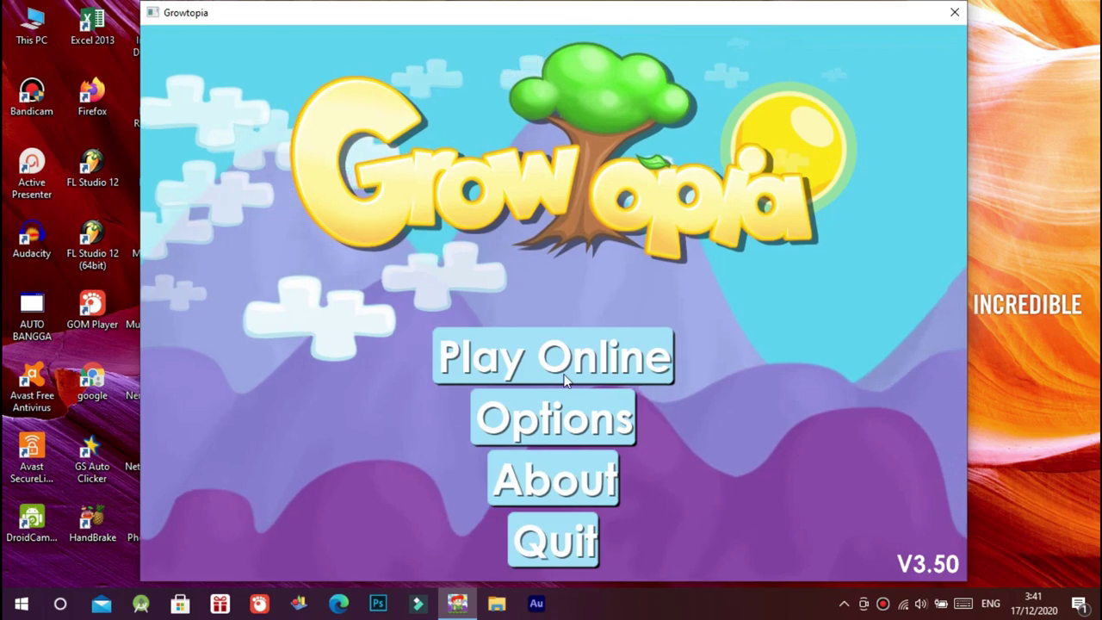
{"action": "left_click", "coordinate": [566, 368]}
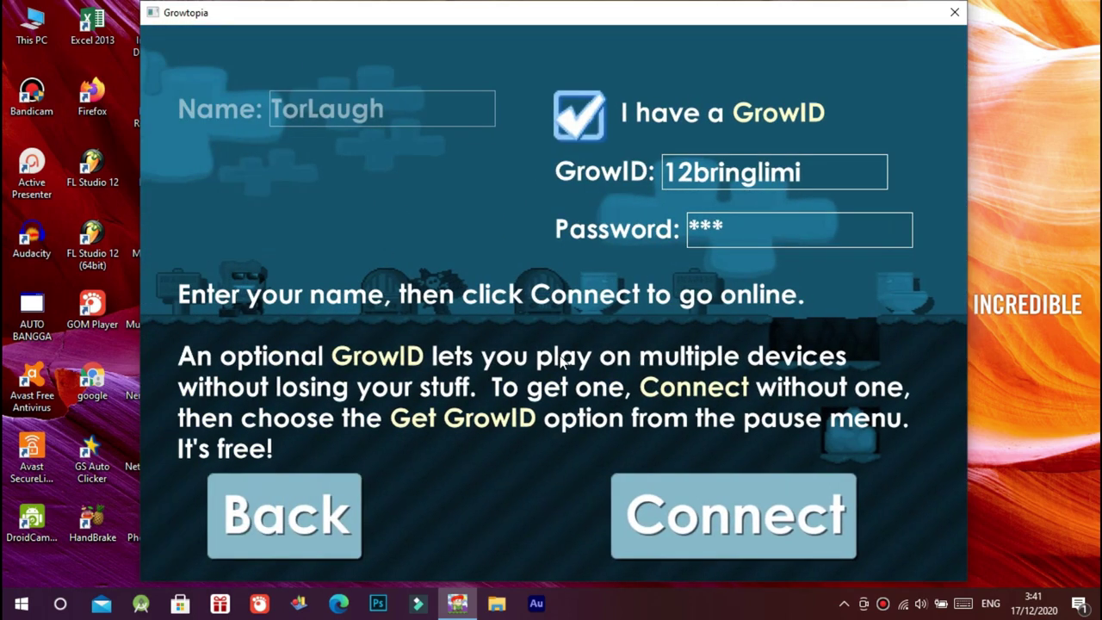
{"action": "left_click", "coordinate": [300, 504]}
{"action": "left_click", "coordinate": [488, 359]}
{"action": "left_click", "coordinate": [336, 510]}
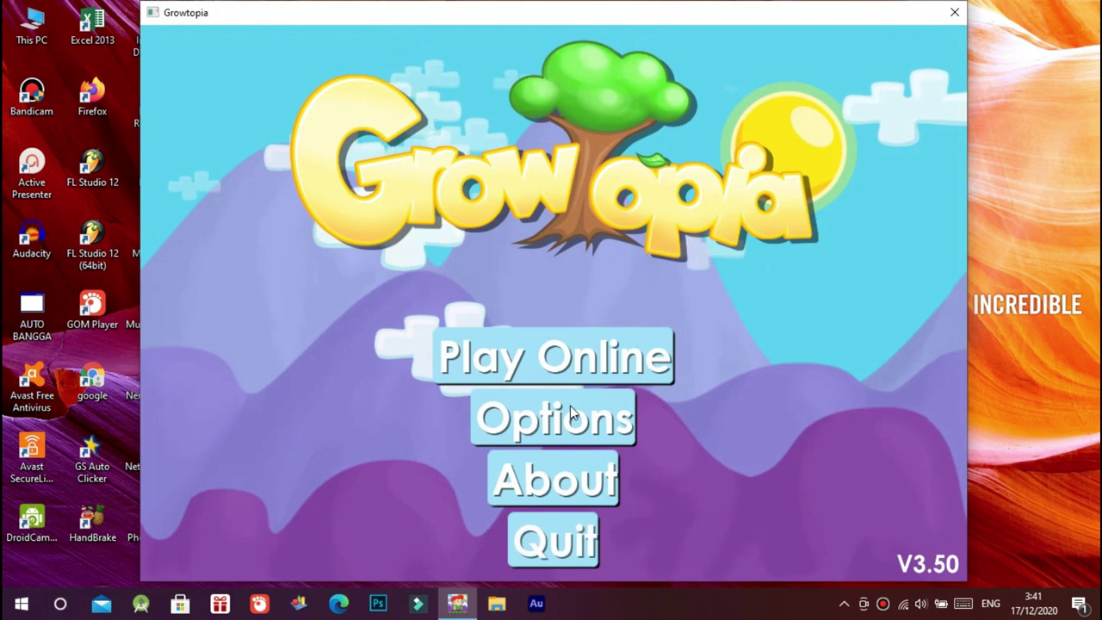
{"action": "left_click", "coordinate": [603, 357]}
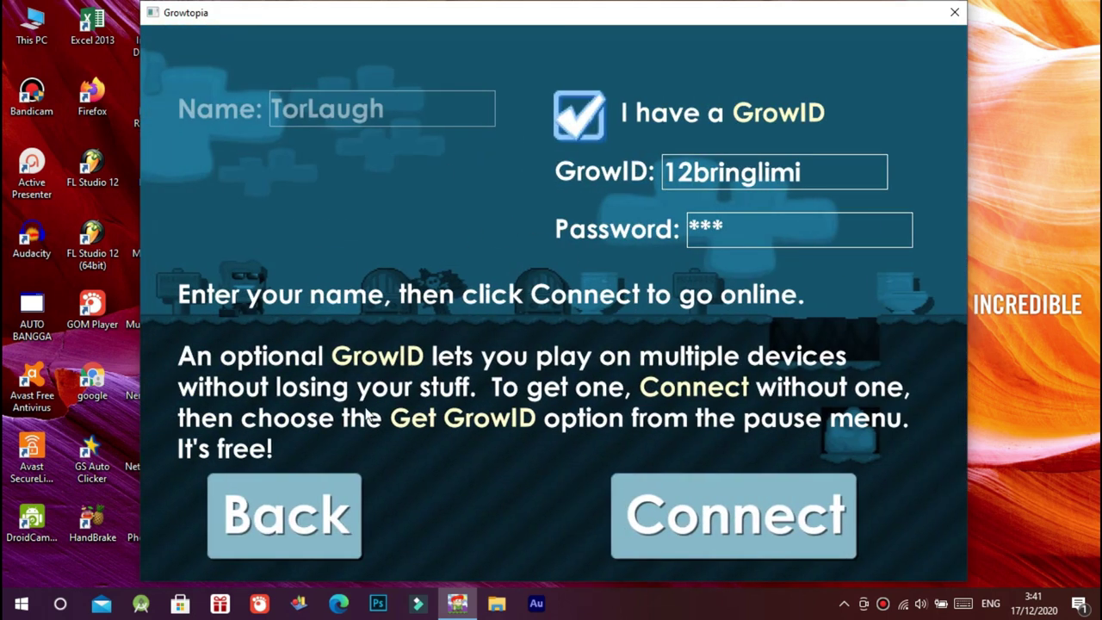
{"action": "left_click", "coordinate": [297, 520]}
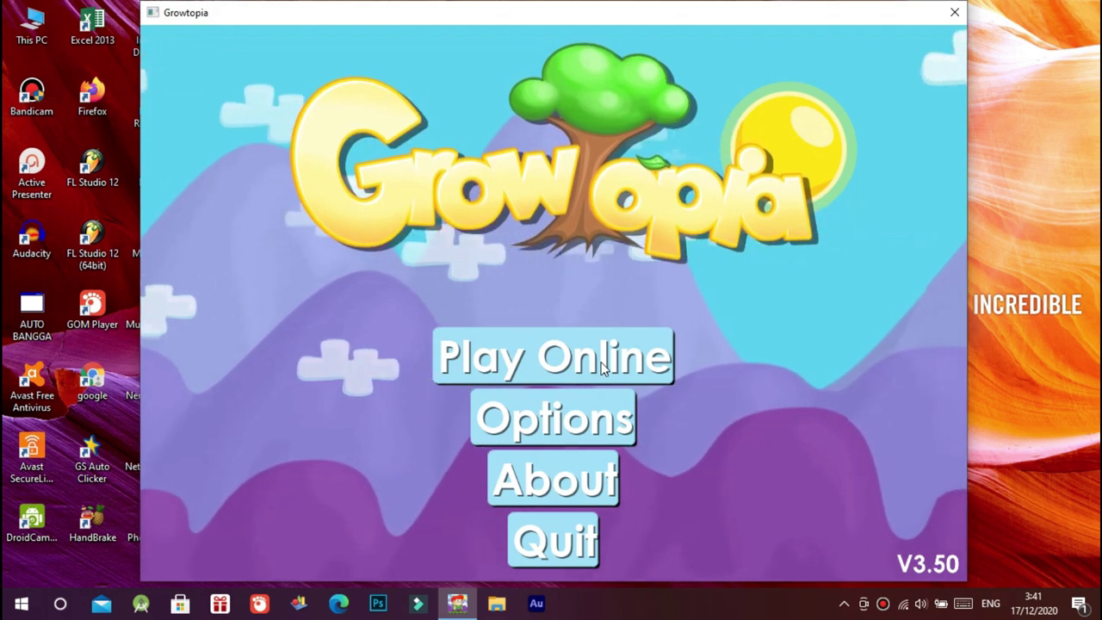
{"action": "left_click", "coordinate": [558, 358]}
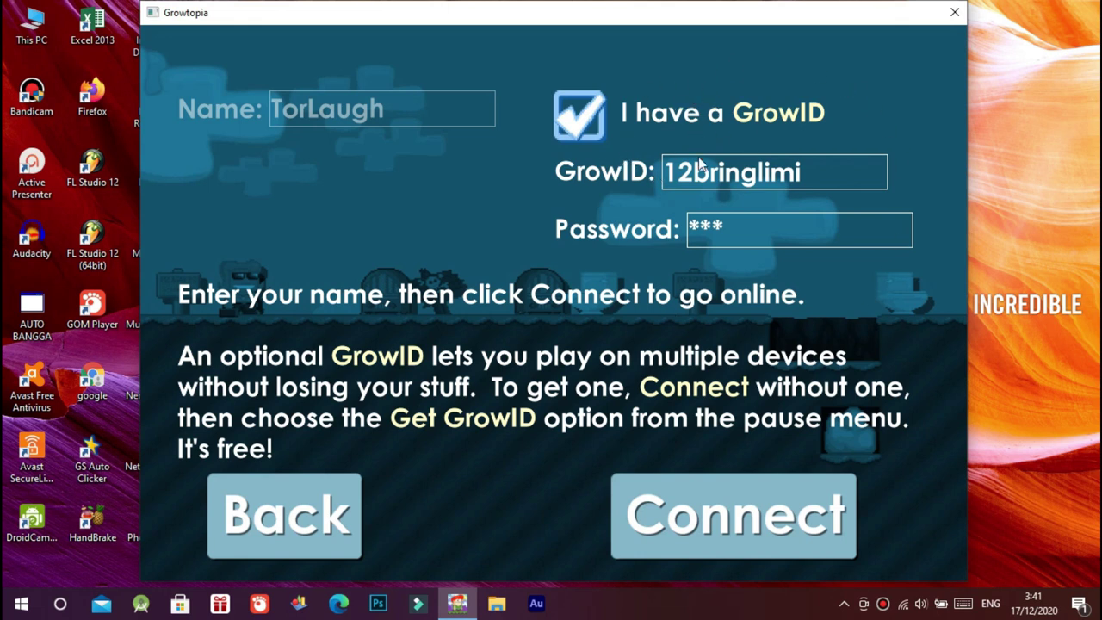
{"action": "left_click", "coordinate": [306, 515]}
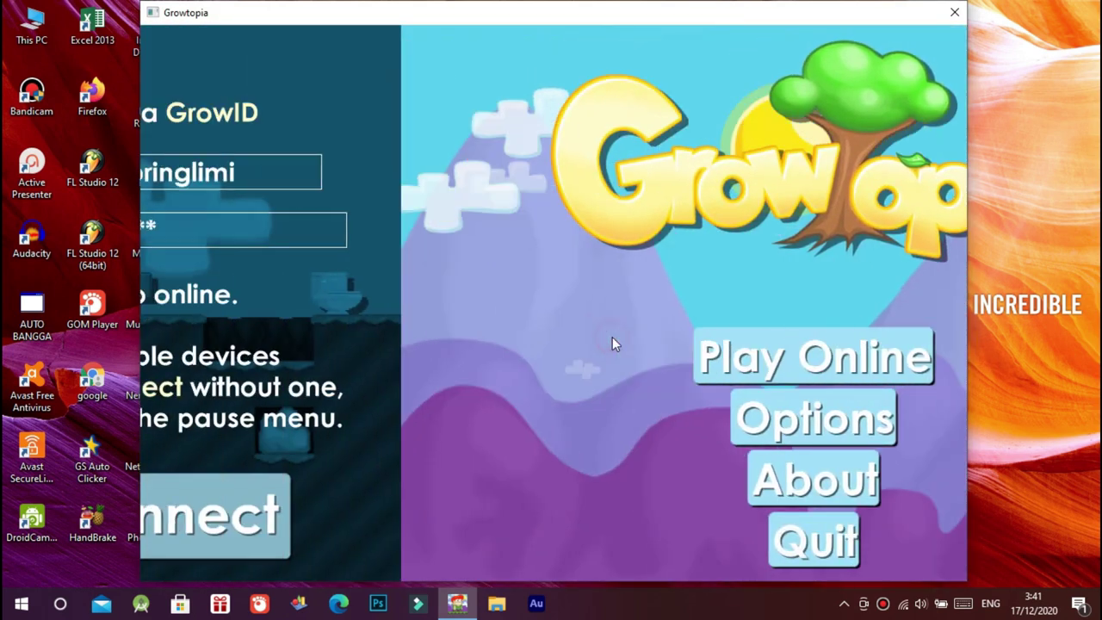
{"action": "left_click", "coordinate": [792, 355]}
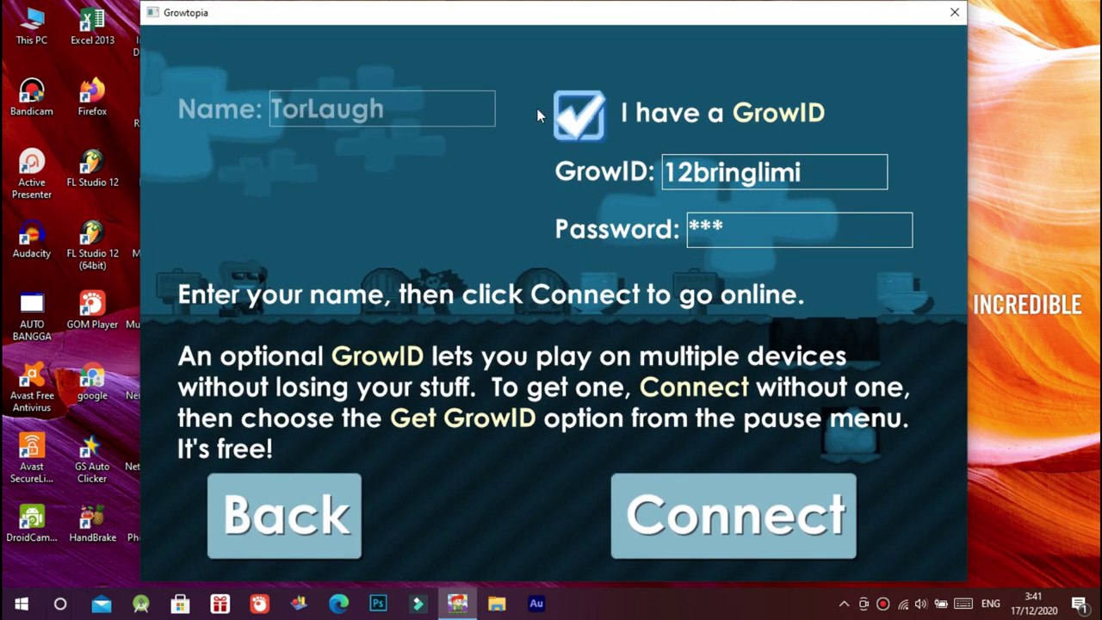
{"action": "left_click", "coordinate": [326, 521]}
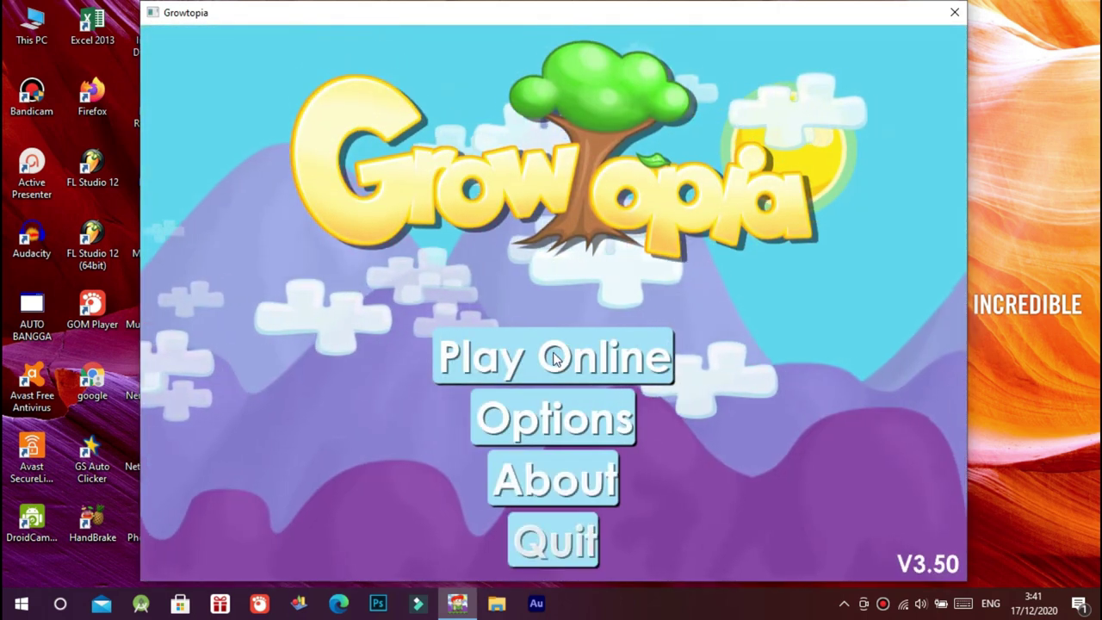
{"action": "left_click", "coordinate": [553, 357]}
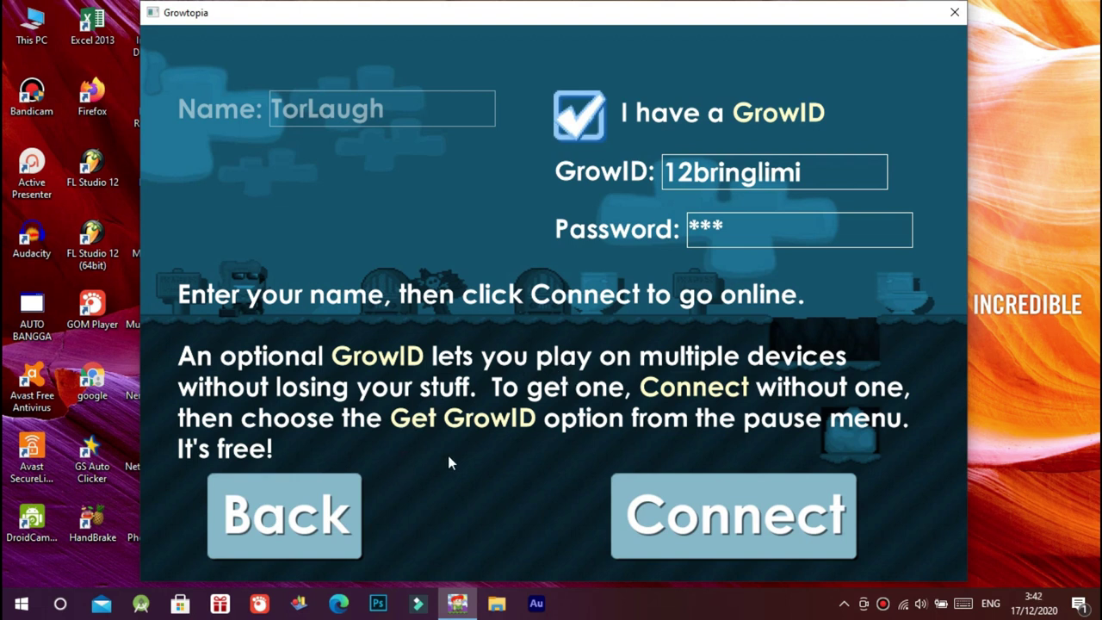
{"action": "left_click", "coordinate": [319, 487]}
{"action": "left_click", "coordinate": [554, 353]}
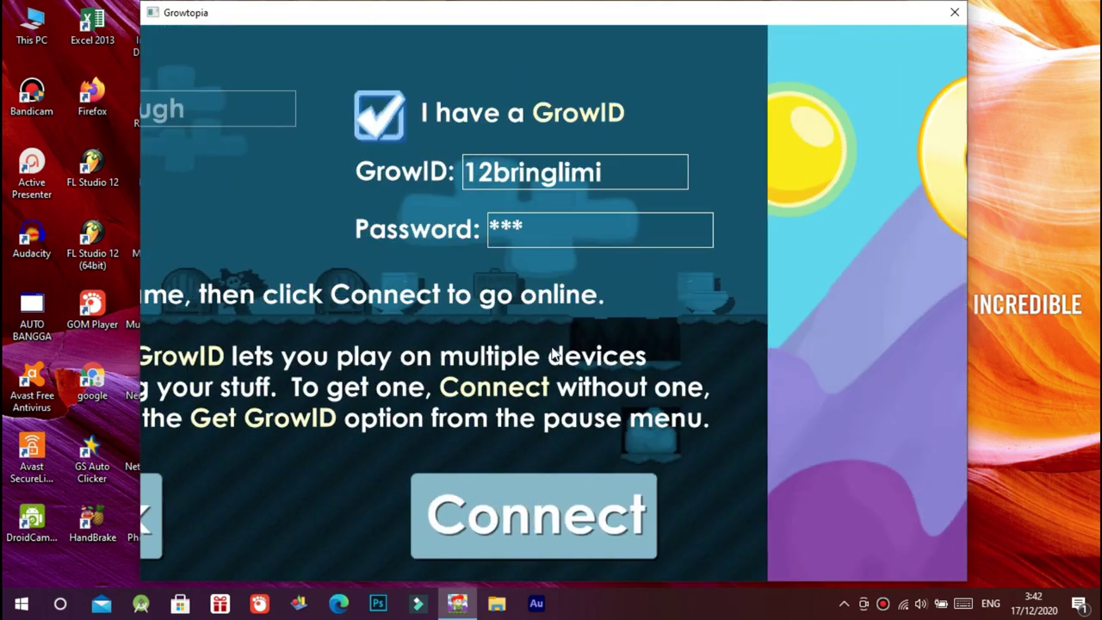
{"action": "left_click", "coordinate": [314, 521]}
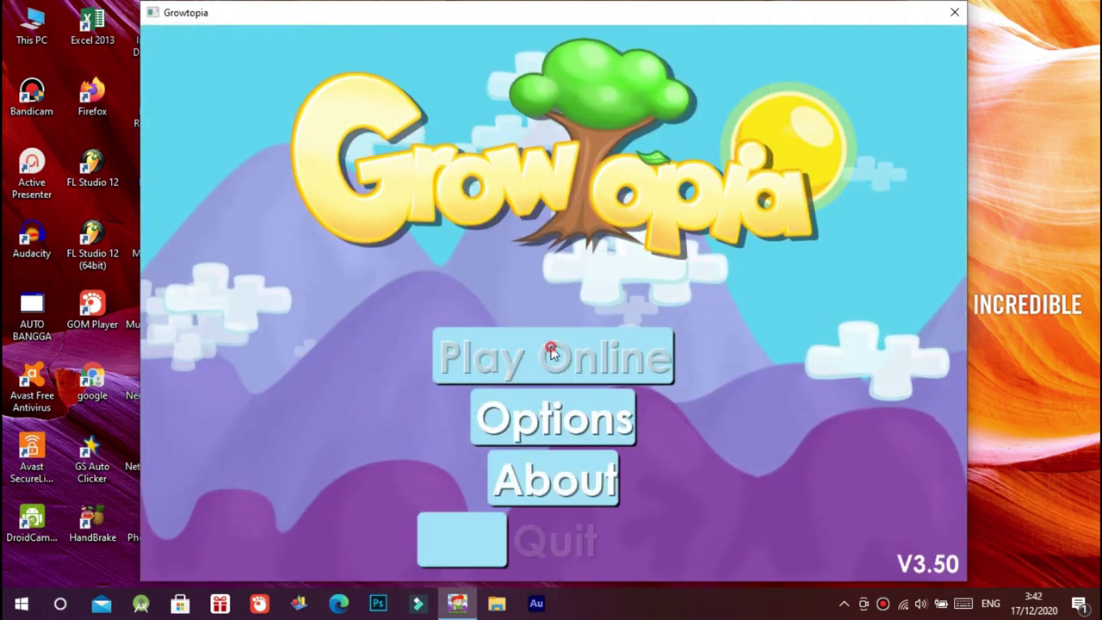
{"action": "left_click", "coordinate": [553, 349]}
{"action": "left_click", "coordinate": [312, 510]}
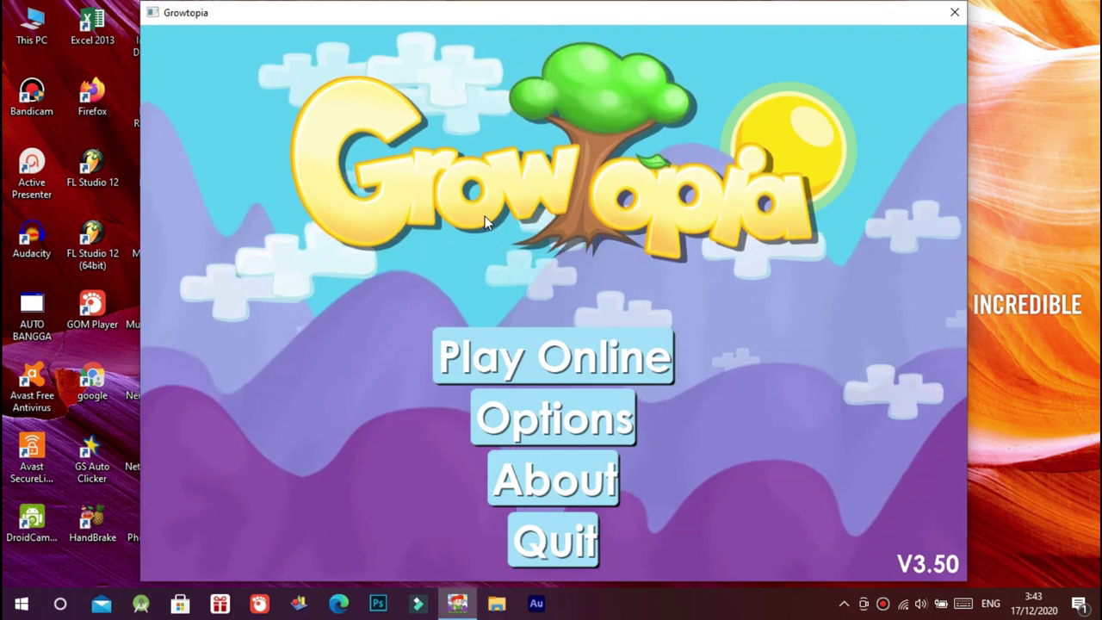
{"action": "left_click", "coordinate": [561, 364]}
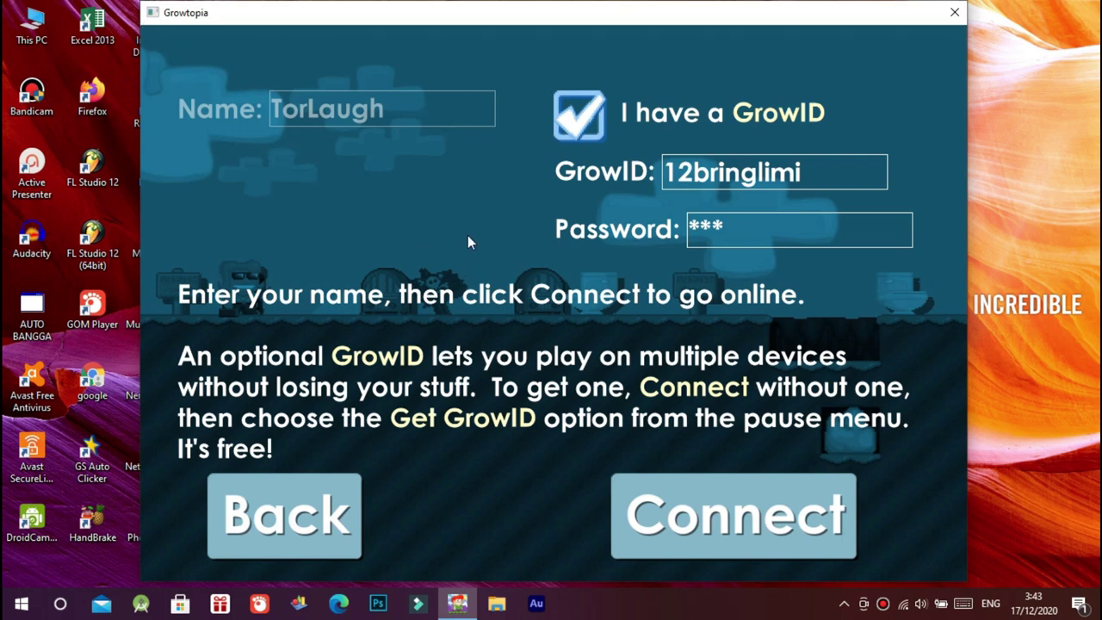
- Close Growtopia and refresh the desktop twice
{"action": "left_click", "coordinate": [955, 11]}
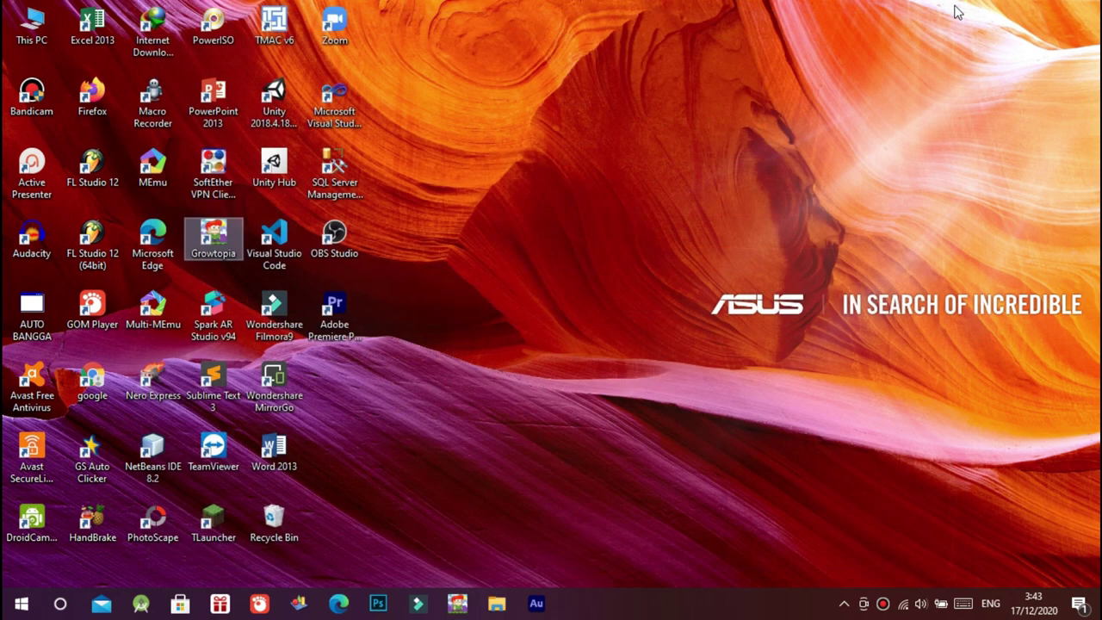
{"action": "right_click", "coordinate": [703, 113]}
{"action": "left_click", "coordinate": [706, 152]}
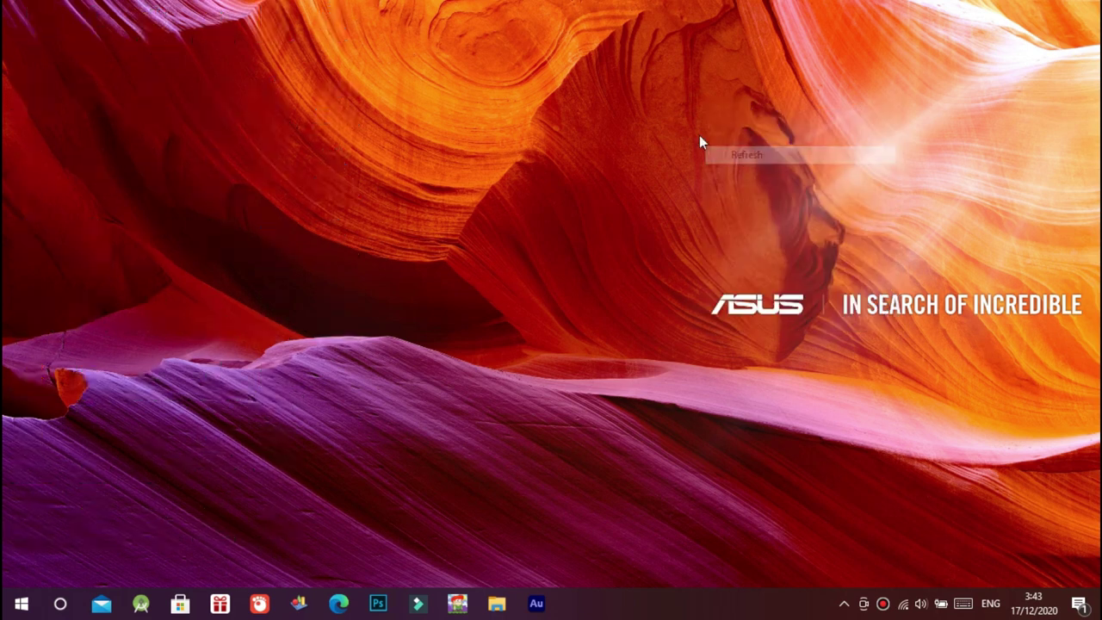
{"action": "right_click", "coordinate": [657, 131]}
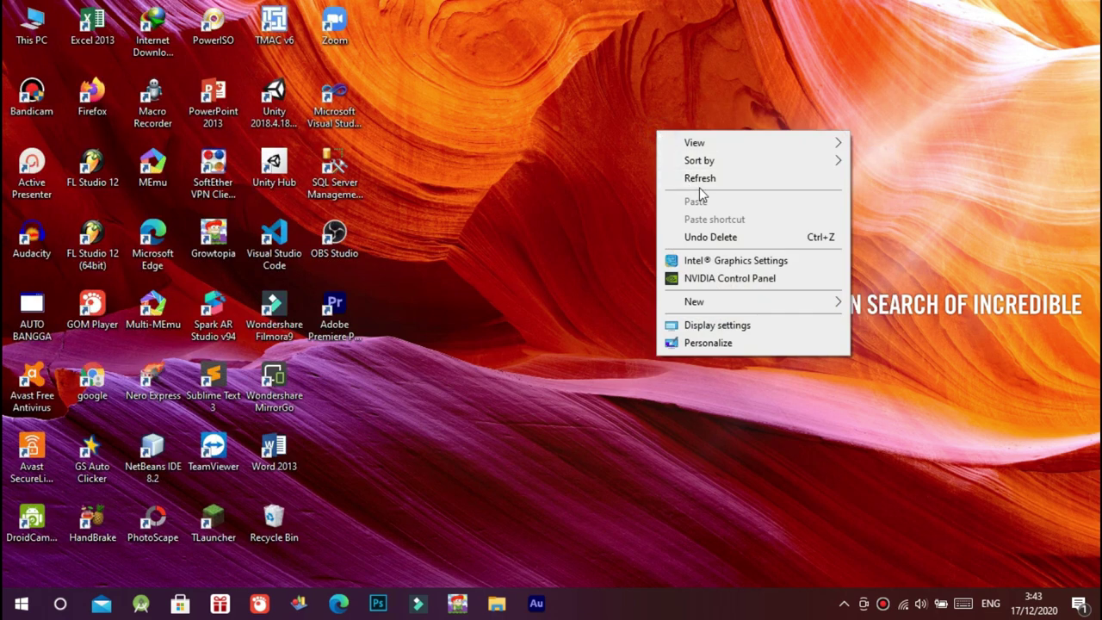
{"action": "left_click", "coordinate": [701, 179]}
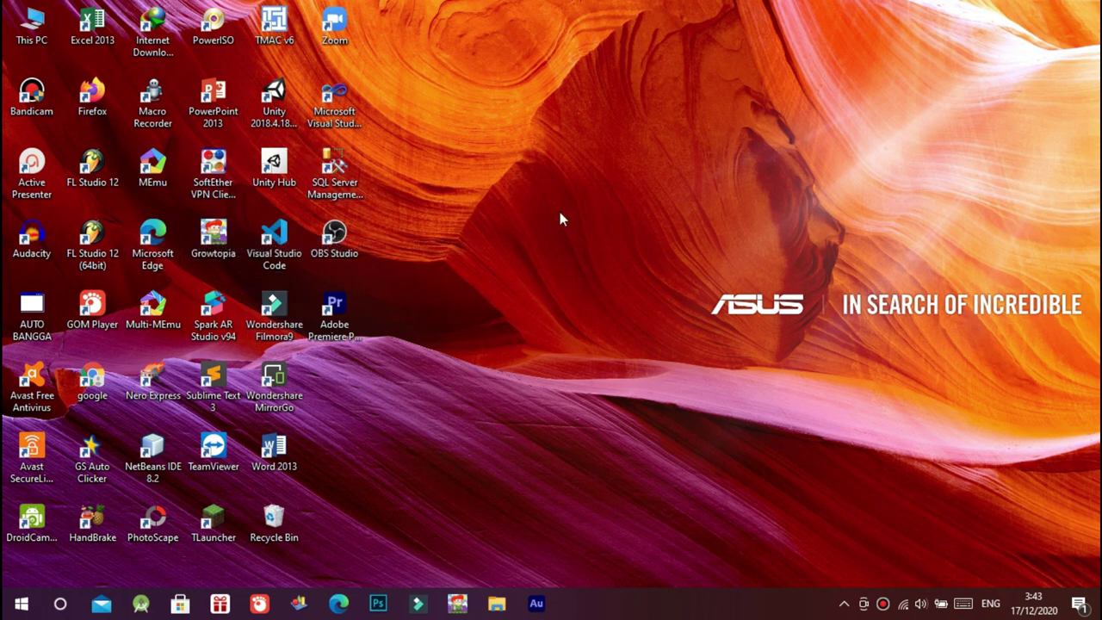
- Open the file location of the Growtopia desktop shortcut and maximize the folder window
{"action": "double_click", "coordinate": [211, 241]}
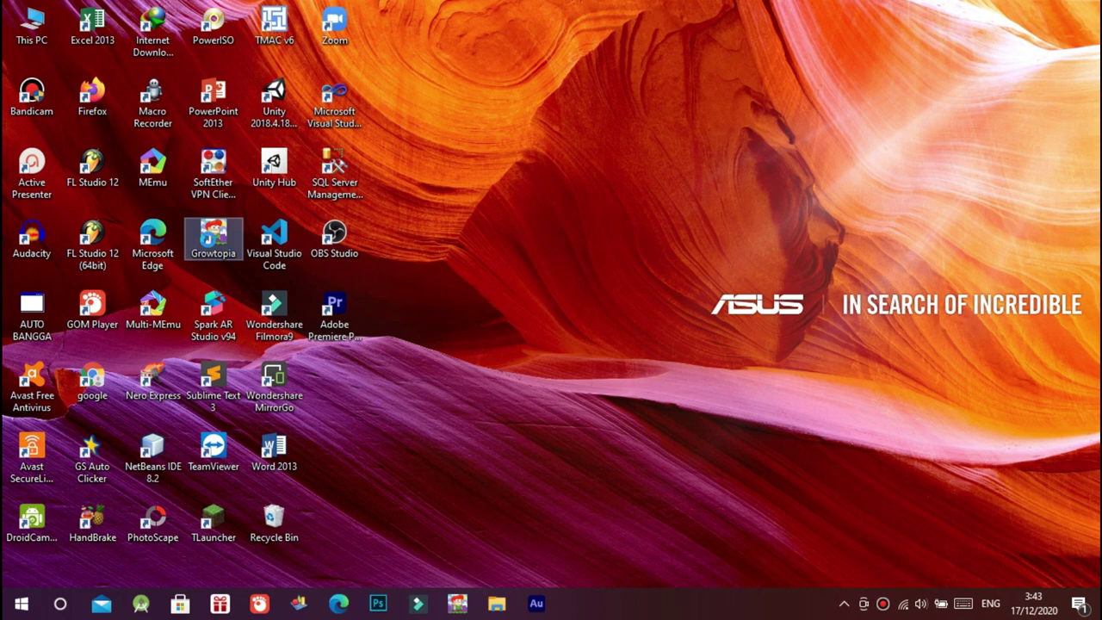
{"action": "right_click", "coordinate": [209, 248]}
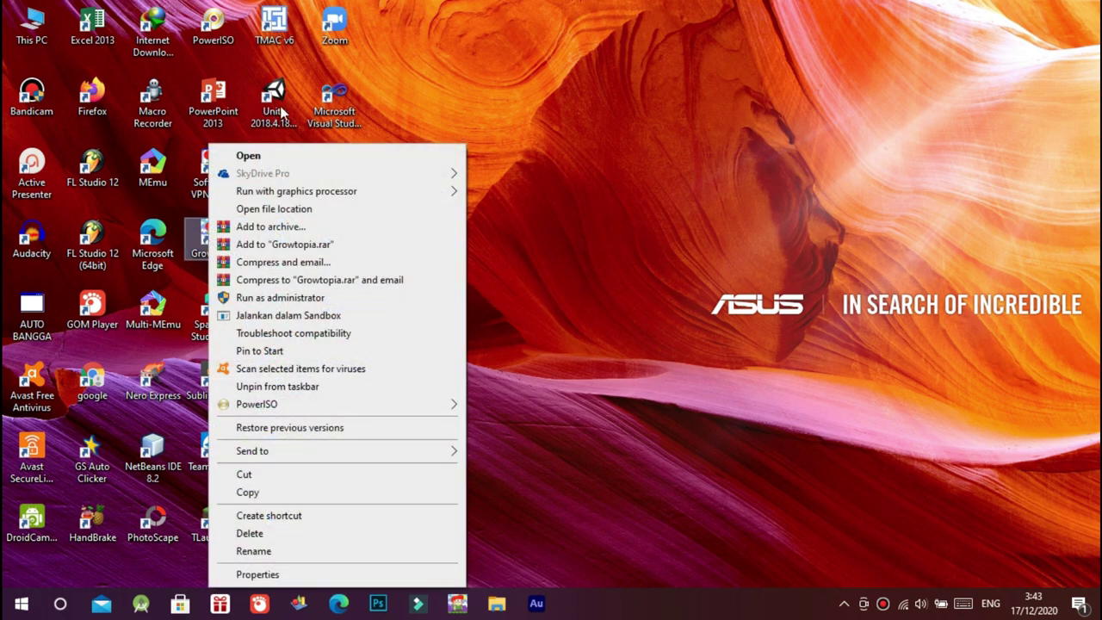
{"action": "left_click", "coordinate": [257, 209]}
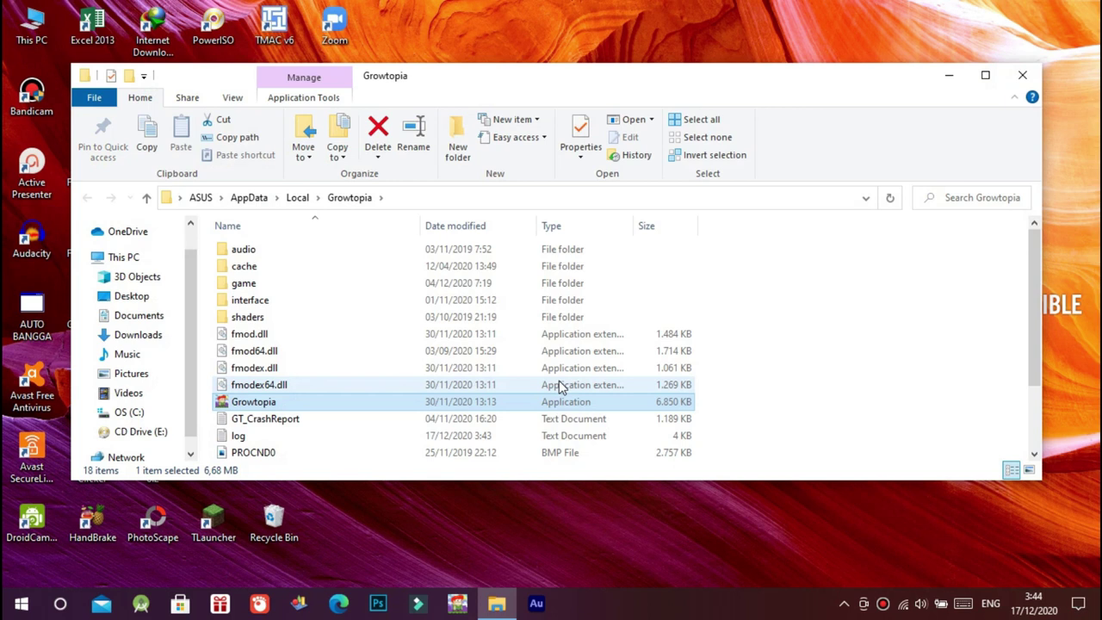
{"action": "left_click", "coordinate": [986, 76]}
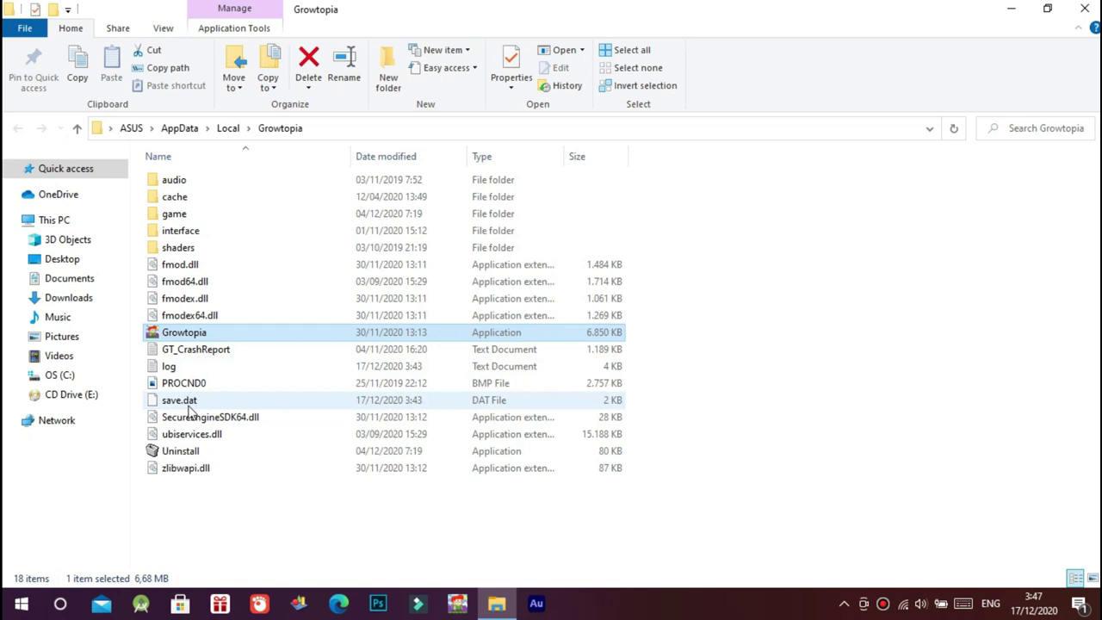
- Permanently delete the save.dat file from the Growtopia folder
{"action": "left_click", "coordinate": [770, 419]}
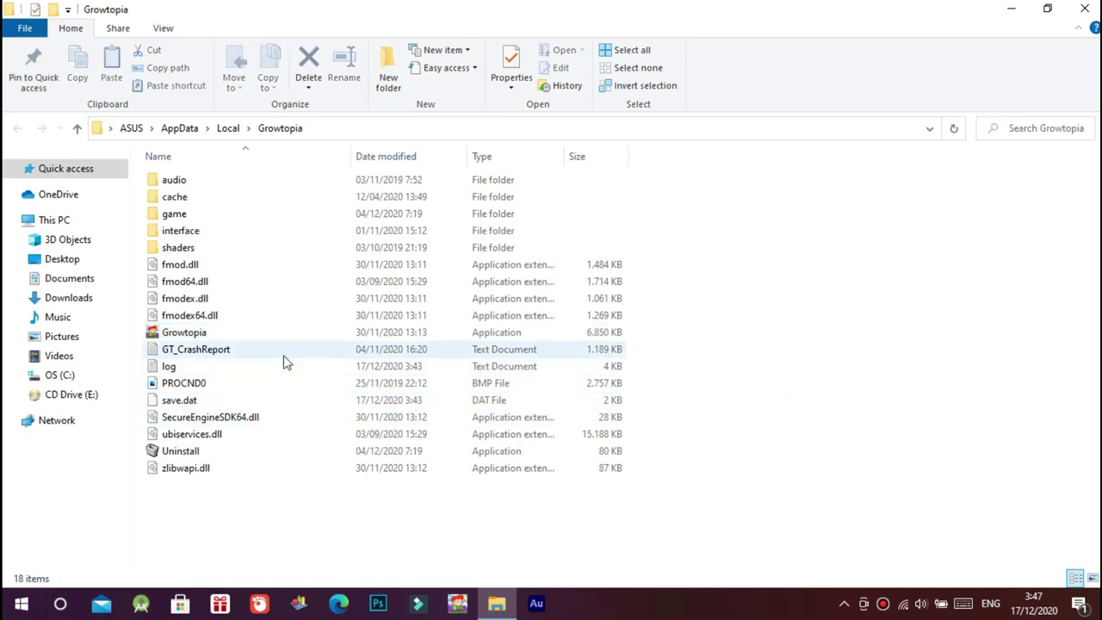
{"action": "left_click", "coordinate": [191, 406]}
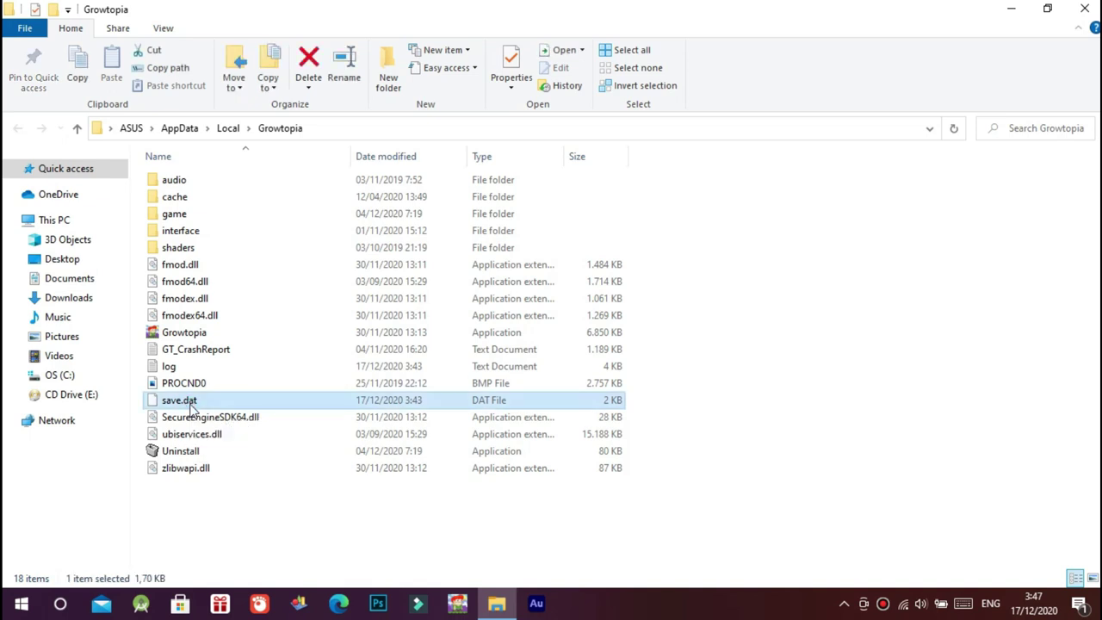
{"action": "key", "text": "shift+Delete"}
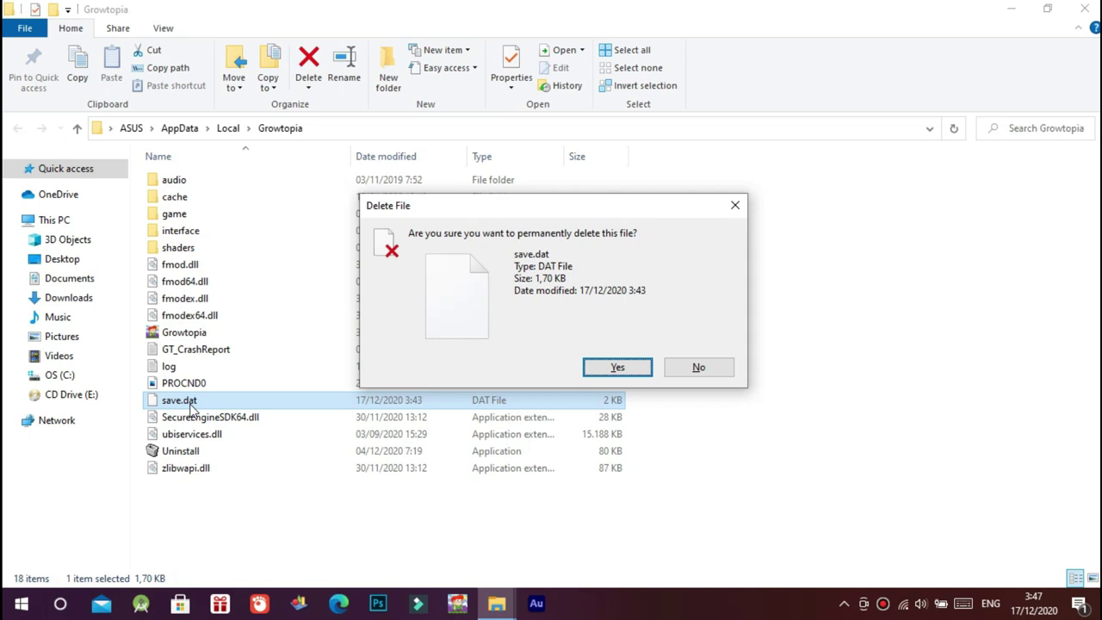
{"action": "key", "text": "Return"}
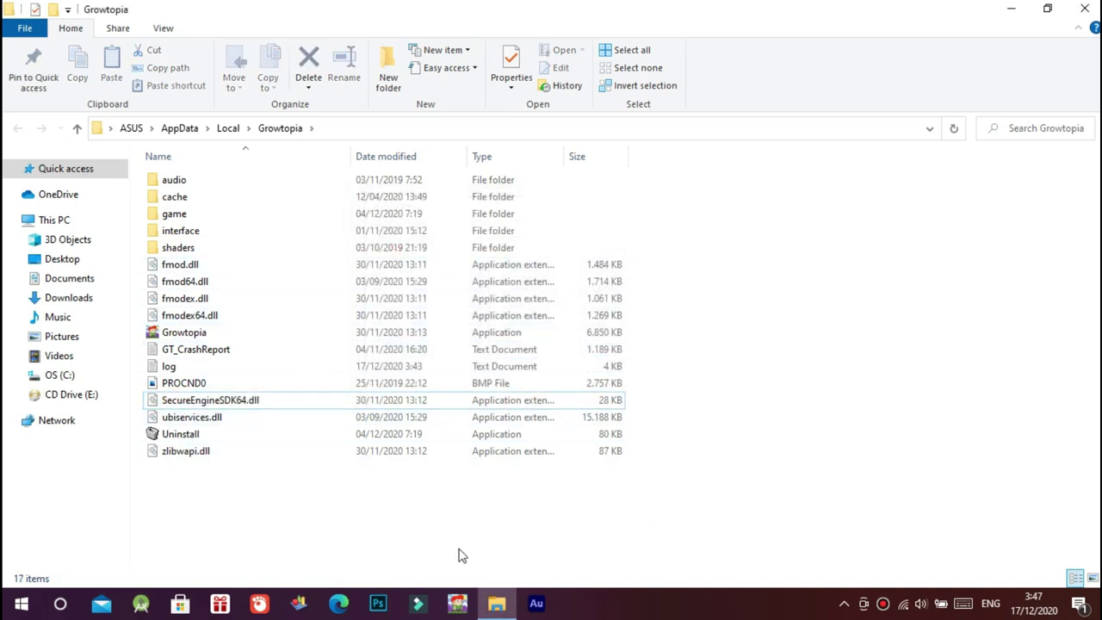
- Minimize the folder window and relaunch Growtopia from the desktop
{"action": "left_click", "coordinate": [407, 552]}
{"action": "left_click", "coordinate": [1012, 9]}
{"action": "double_click", "coordinate": [226, 225]}
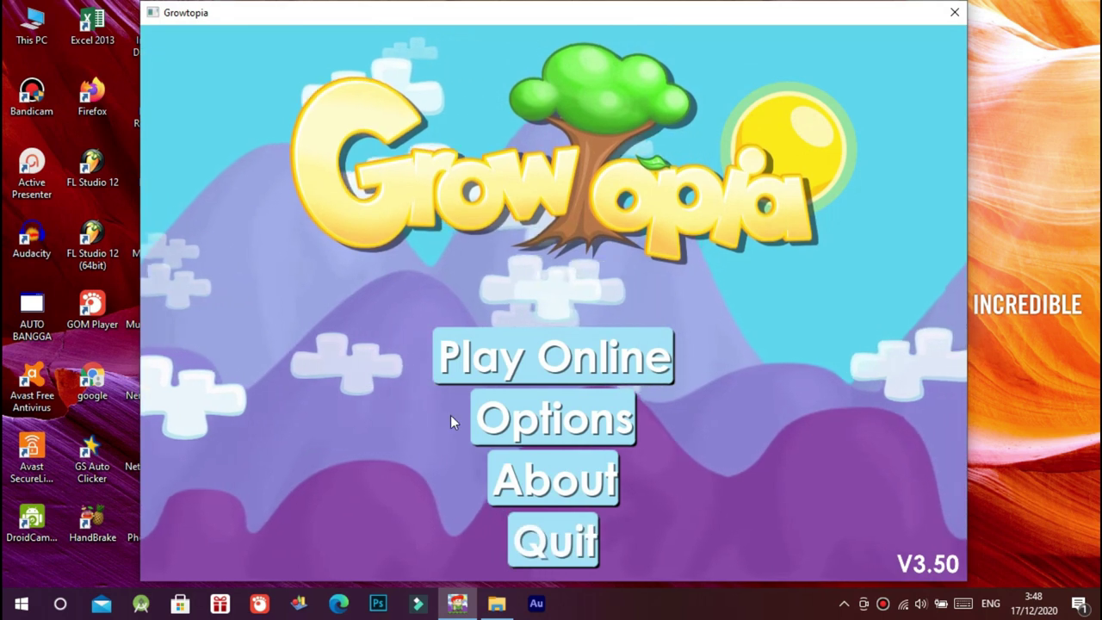
- Set the SFX volume, music volume, start music and graphic detail to minimum in the game options and return to the main menu
{"action": "left_click", "coordinate": [571, 419]}
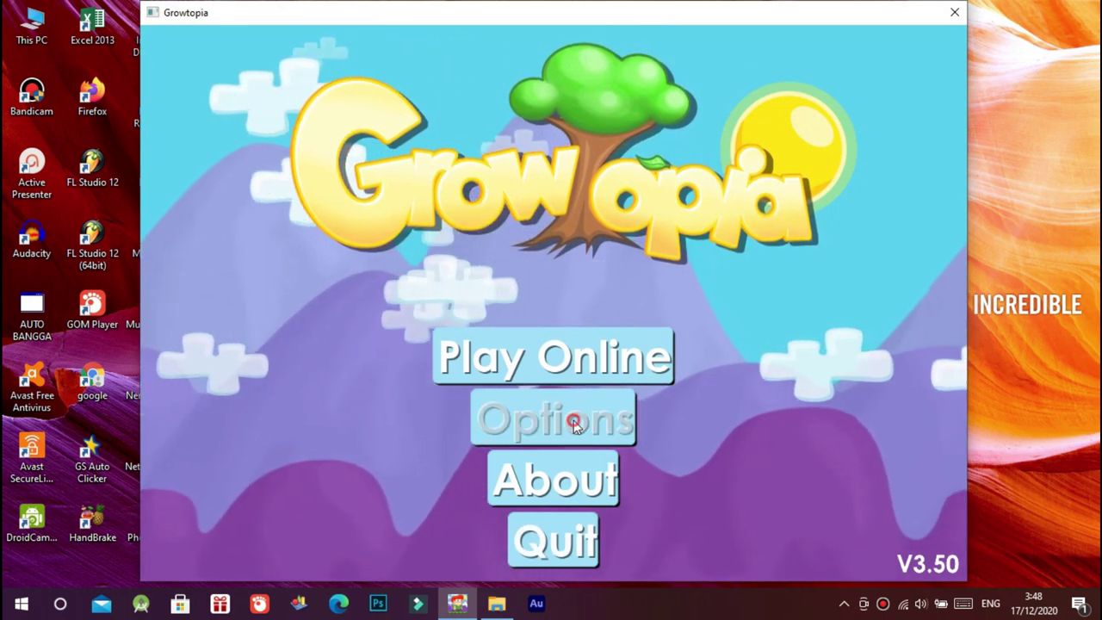
{"action": "left_click_drag", "start_coordinate": [764, 352], "coordinate": [103, 336]}
{"action": "left_click_drag", "start_coordinate": [739, 444], "coordinate": [91, 461]}
{"action": "scroll", "coordinate": [542, 475], "scroll_direction": "down", "scroll_amount": 3}
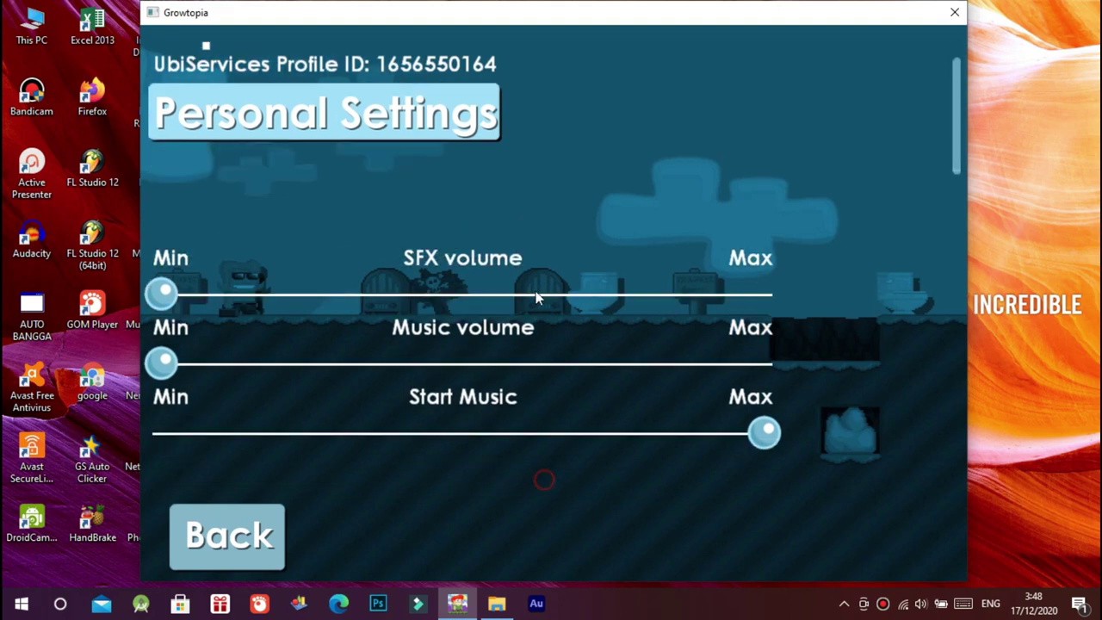
{"action": "left_click_drag", "start_coordinate": [767, 203], "coordinate": [146, 214]}
{"action": "left_click_drag", "start_coordinate": [767, 302], "coordinate": [517, 425]}
{"action": "left_click_drag", "start_coordinate": [524, 373], "coordinate": [118, 379]}
{"action": "left_click_drag", "start_coordinate": [414, 468], "coordinate": [370, 74]}
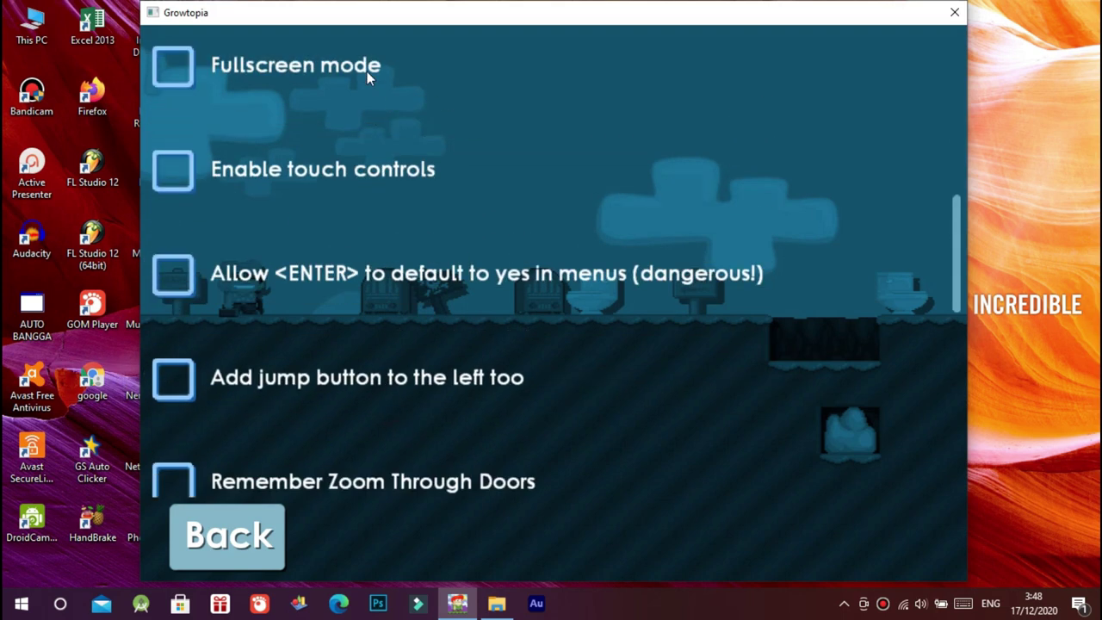
{"action": "left_click_drag", "start_coordinate": [464, 332], "coordinate": [482, 517]}
{"action": "left_click_drag", "start_coordinate": [510, 140], "coordinate": [487, 293]}
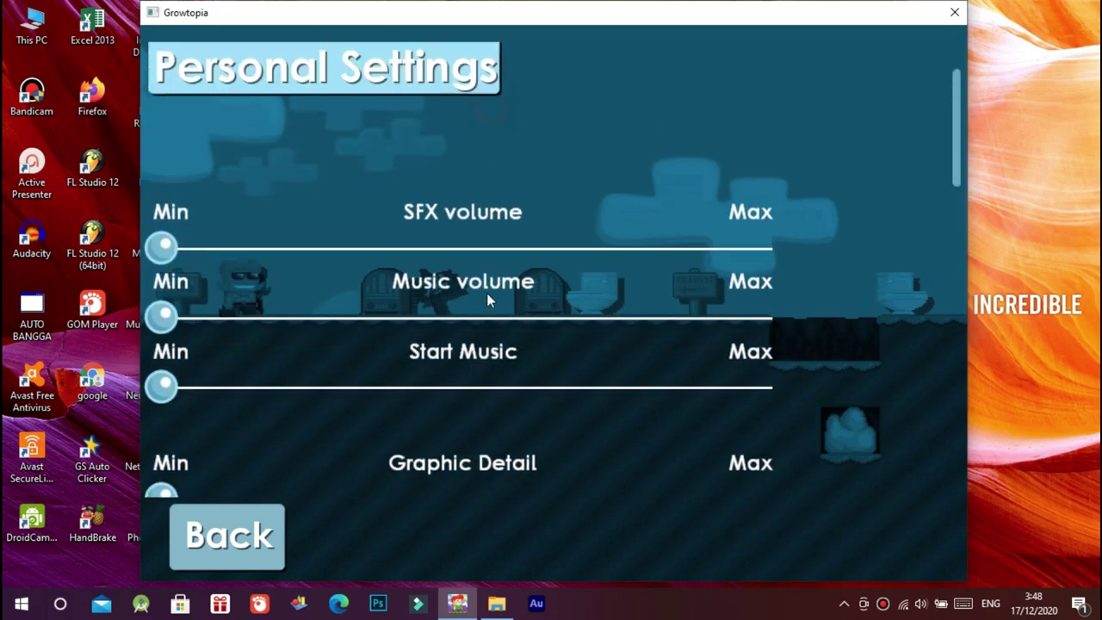
{"action": "scroll", "coordinate": [300, 81], "scroll_direction": "down", "scroll_amount": 2}
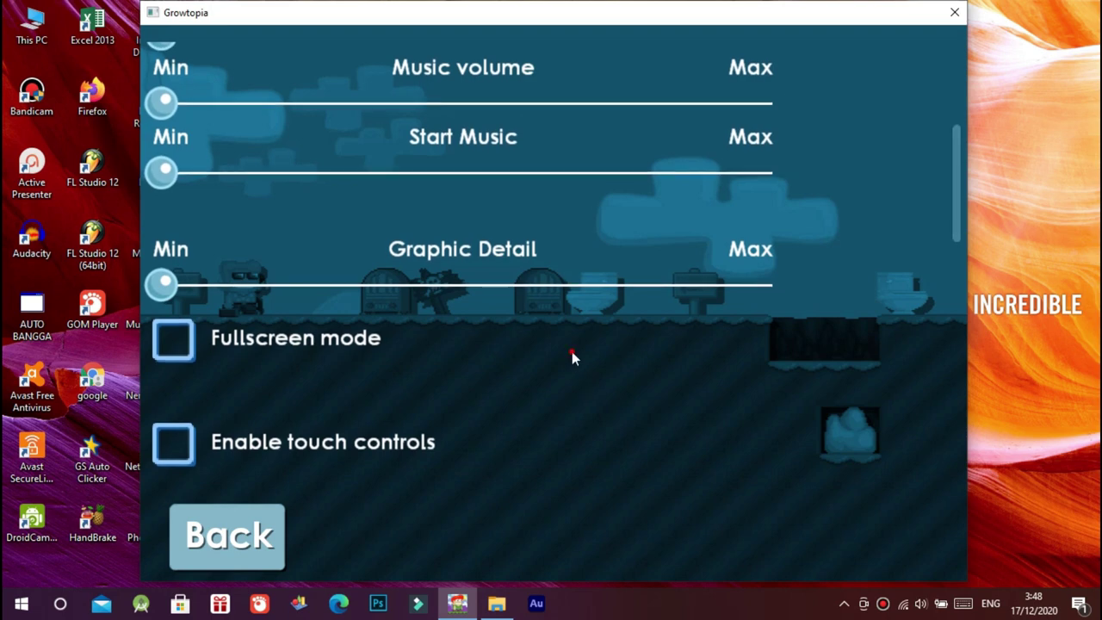
{"action": "scroll", "coordinate": [551, 303], "scroll_direction": "down", "scroll_amount": 2}
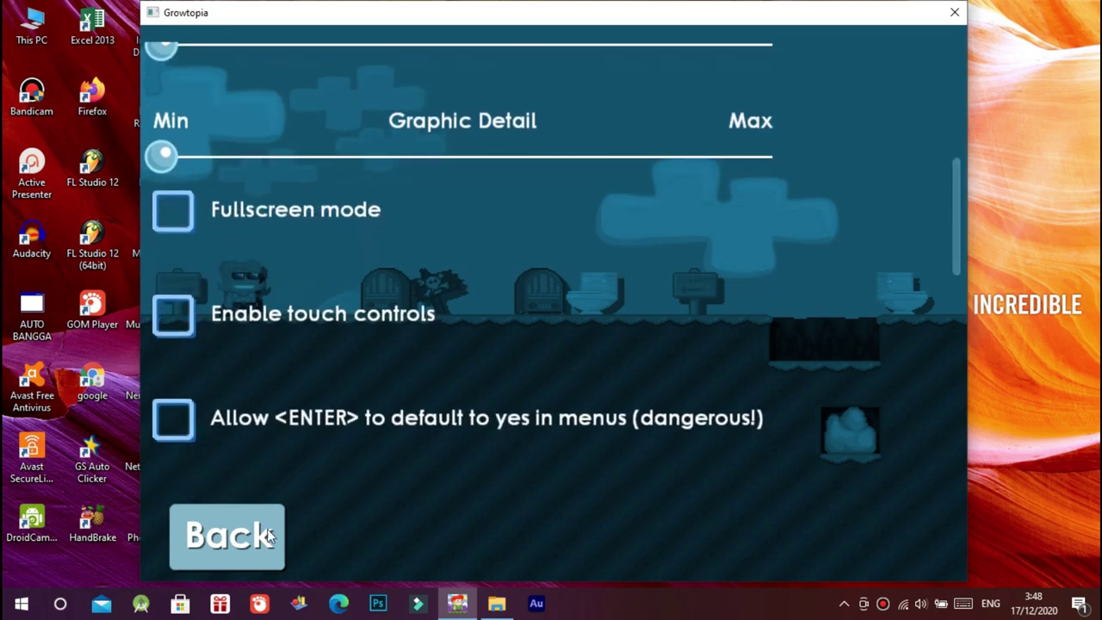
{"action": "left_click", "coordinate": [228, 537]}
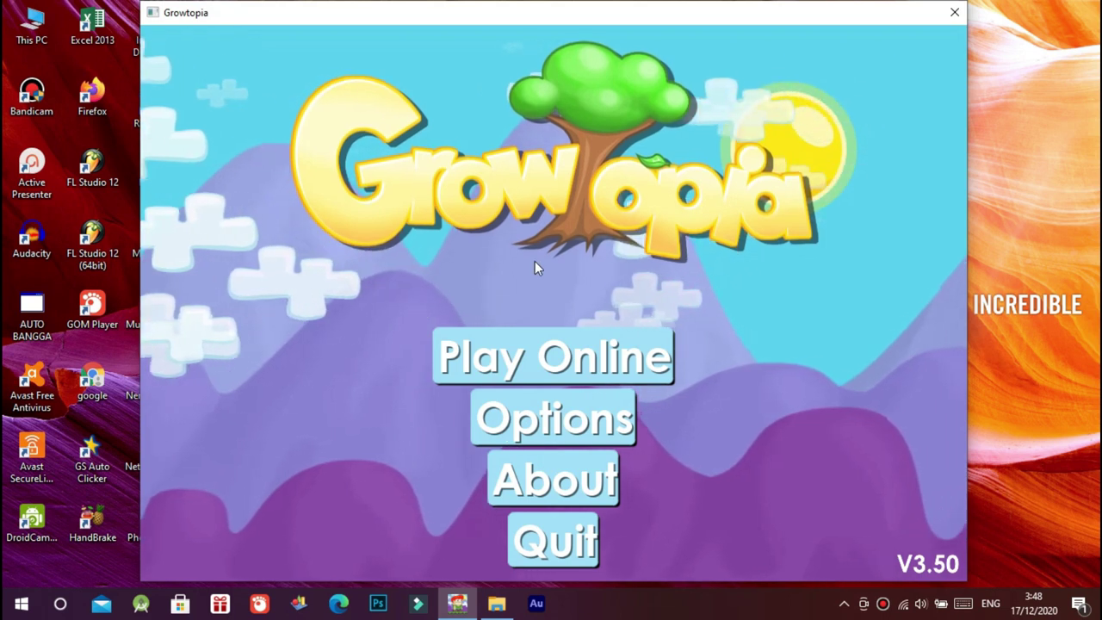
- Start playing online and confirm the player's age as 24
{"action": "left_click", "coordinate": [556, 360]}
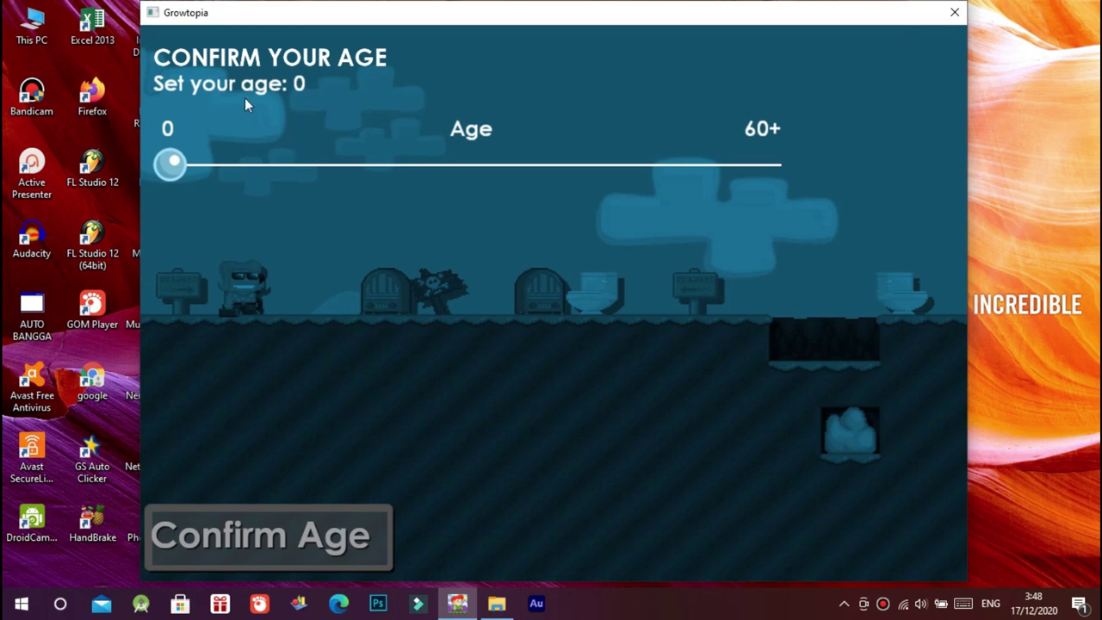
{"action": "left_click_drag", "start_coordinate": [177, 166], "coordinate": [401, 147]}
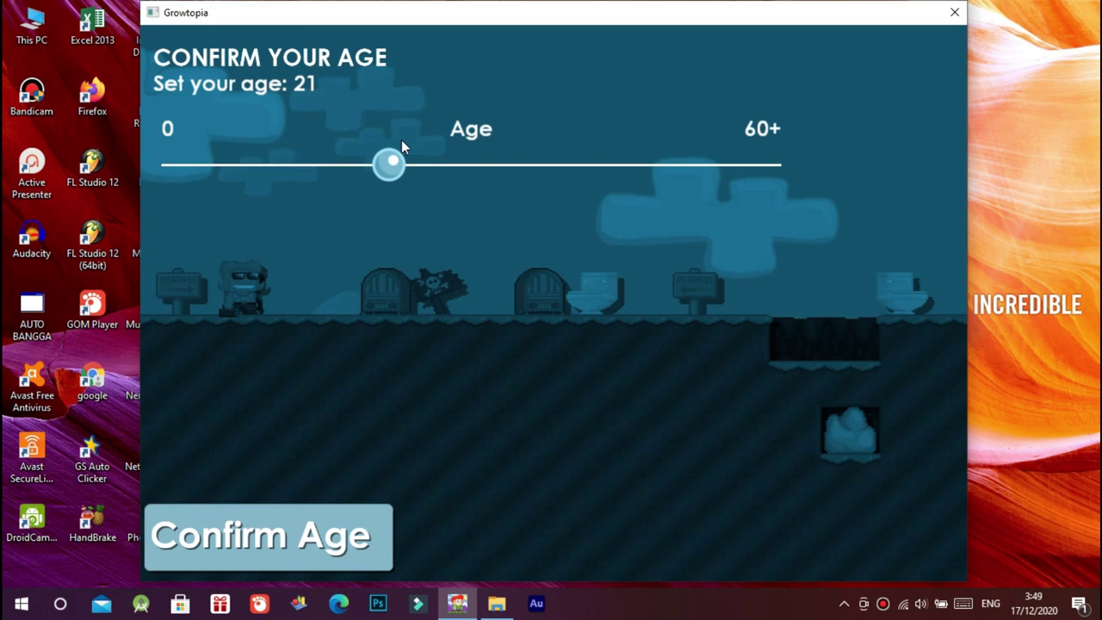
{"action": "left_click_drag", "start_coordinate": [386, 169], "coordinate": [415, 171]}
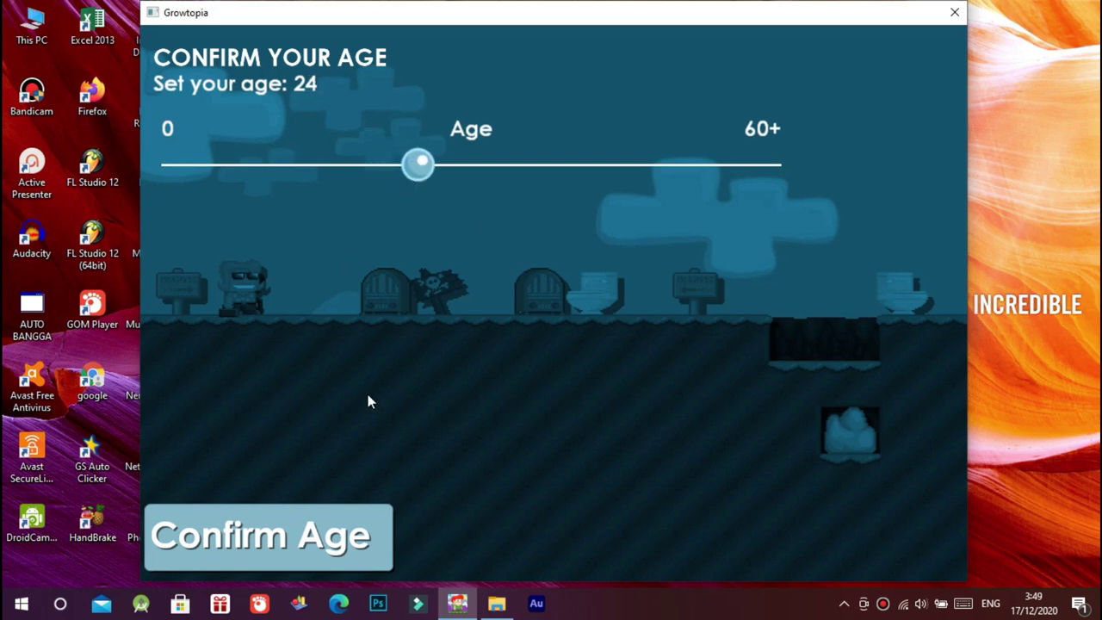
{"action": "left_click", "coordinate": [306, 527]}
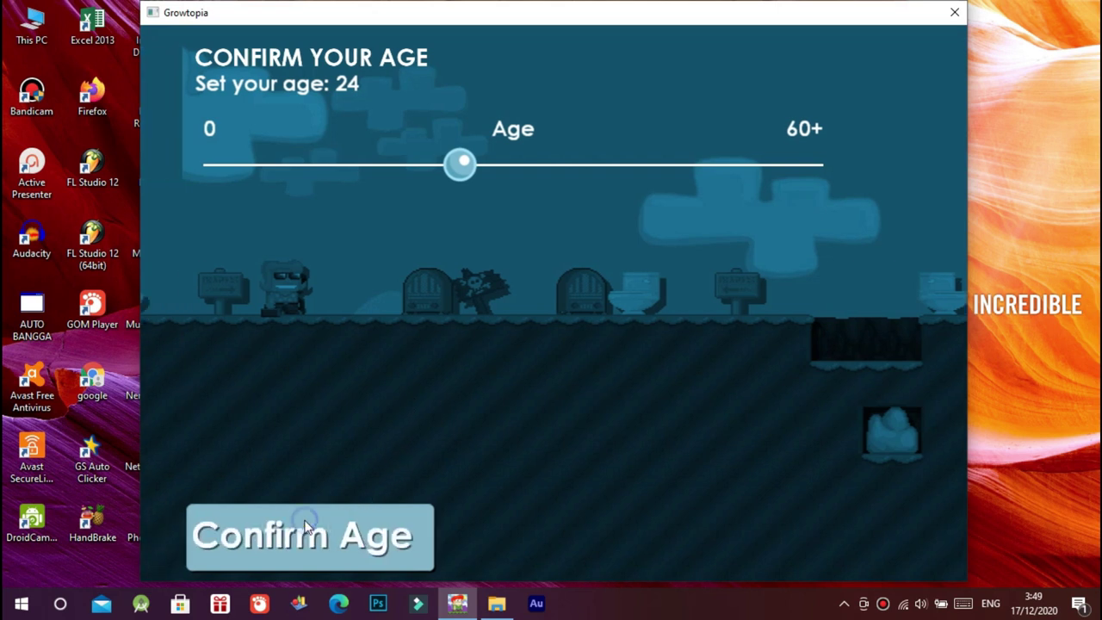